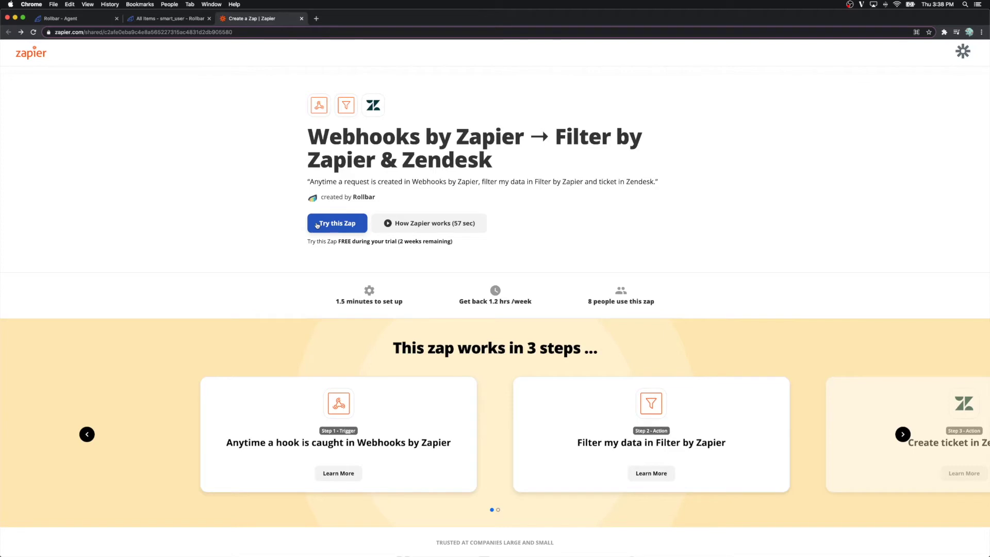
# Step: Start a zap from the template and select the trigger's hooks.zapier.com webhook URL
pyautogui.click(324, 229)
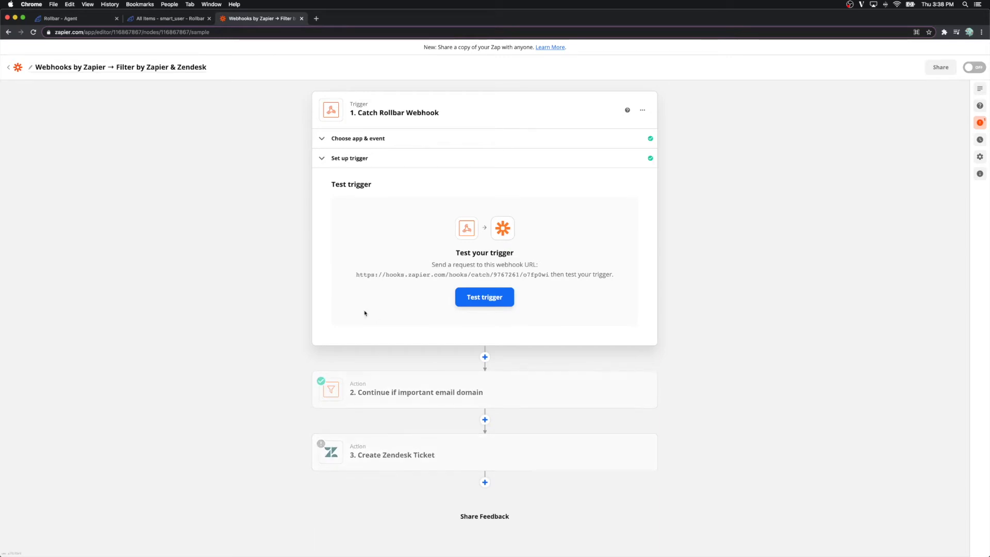
pyautogui.moveTo(355, 275); pyautogui.dragTo(549, 275)
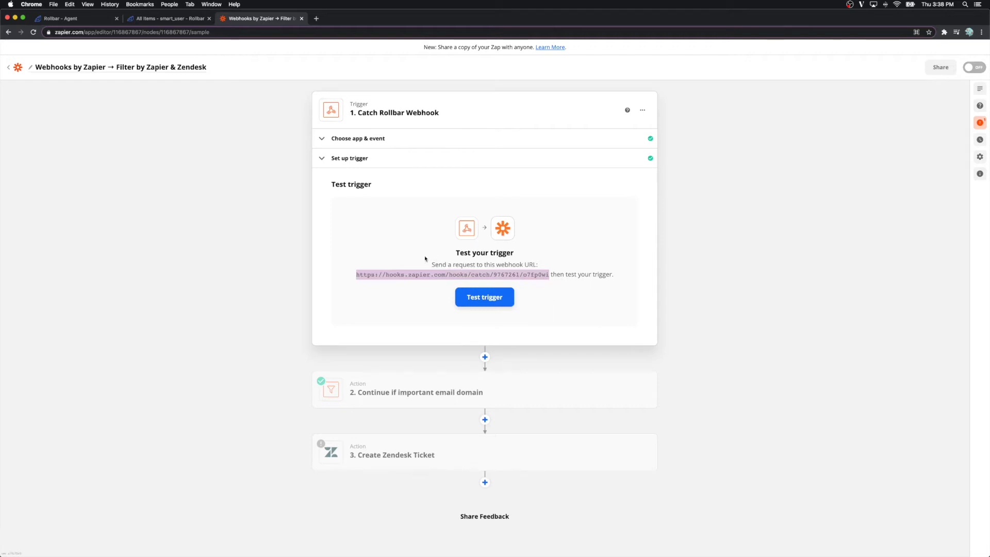
# Step: Open the Webhook channel in the Rollbar project's notification settings
pyautogui.click(162, 21)
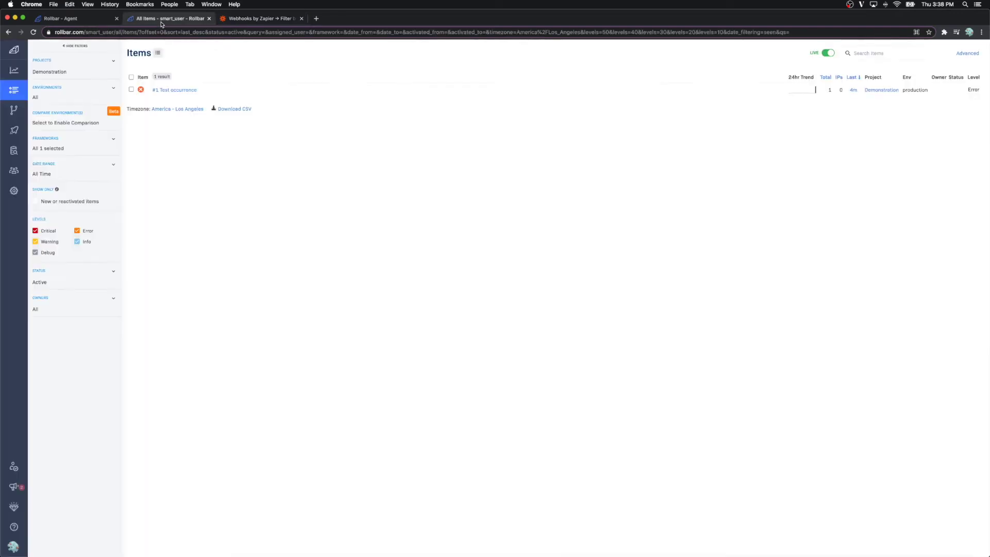
pyautogui.click(7, 193)
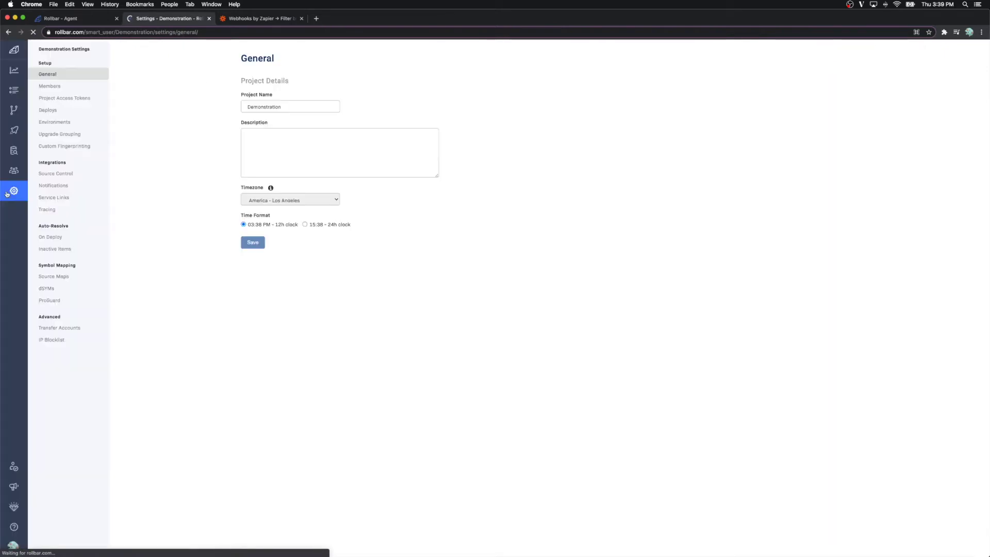
pyautogui.click(55, 190)
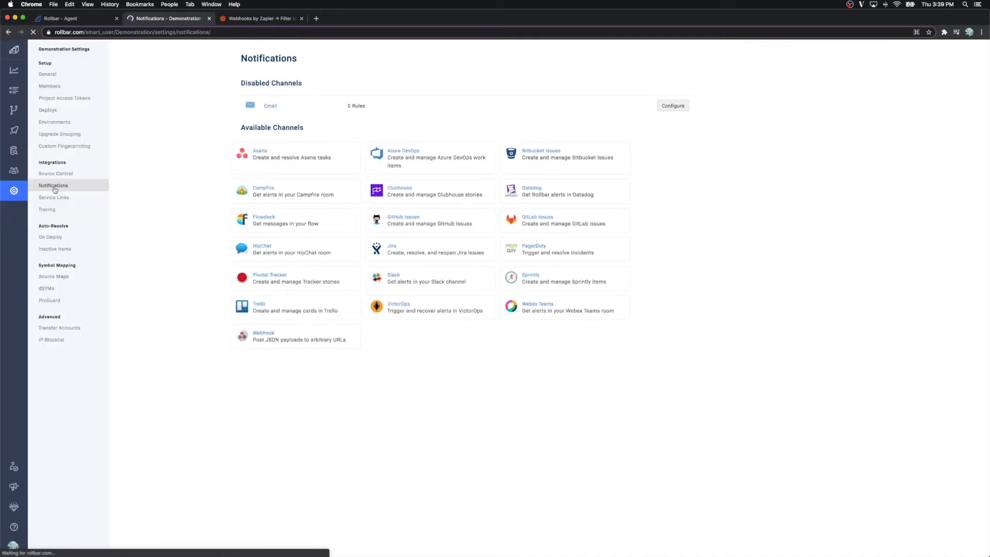
pyautogui.click(272, 333)
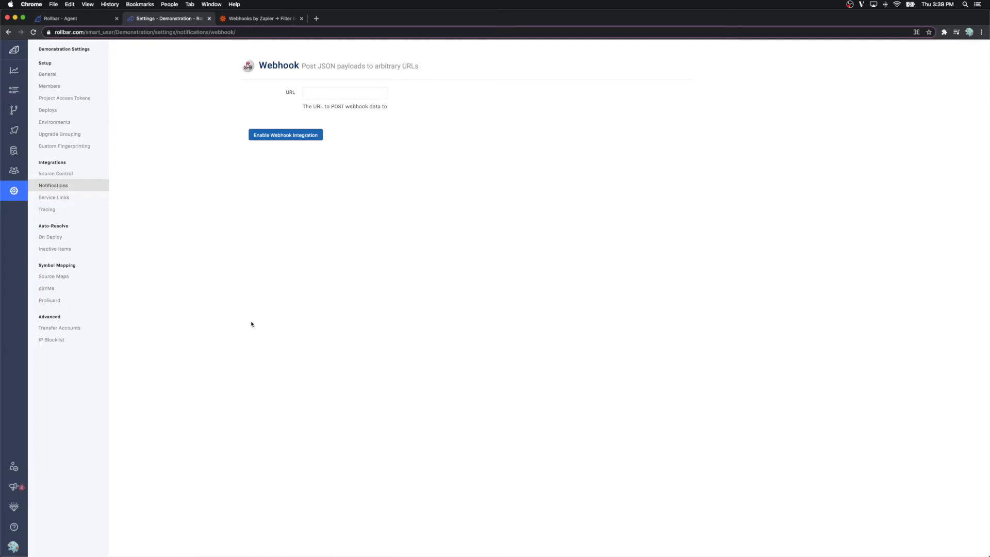
# Step: Enable the Rollbar webhook with the pasted Zapier hook URL and send a test notification
pyautogui.click(325, 94)
pyautogui.click(278, 132)
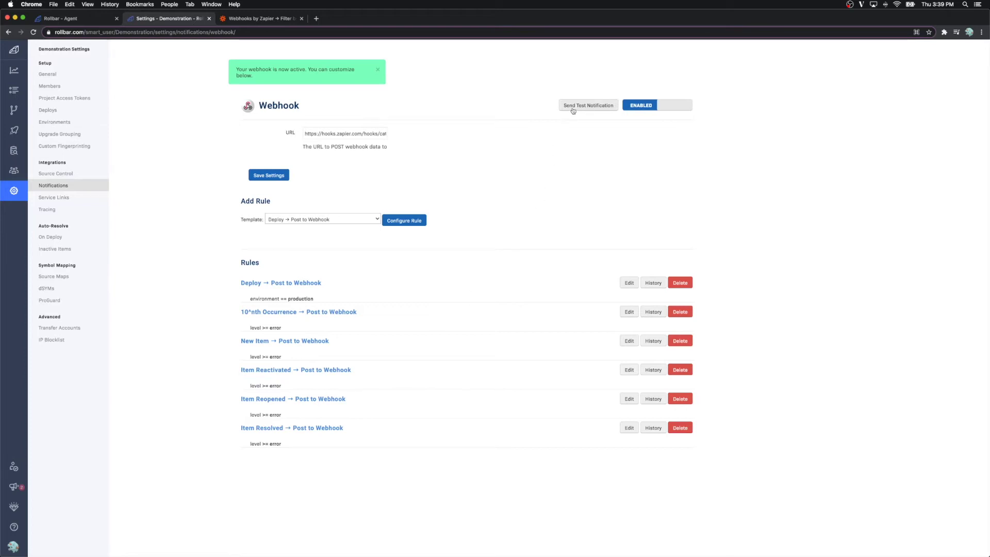
pyautogui.click(573, 109)
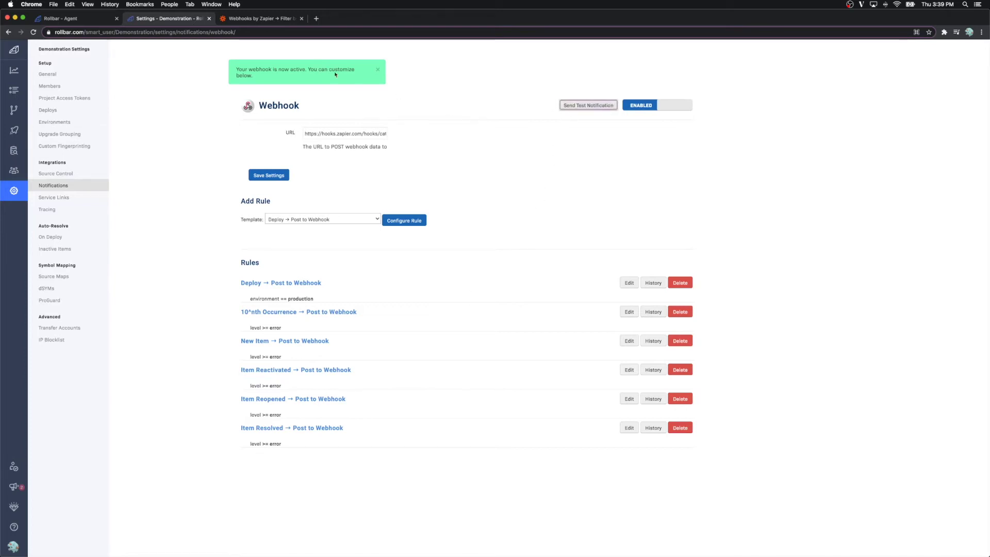
pyautogui.click(258, 18)
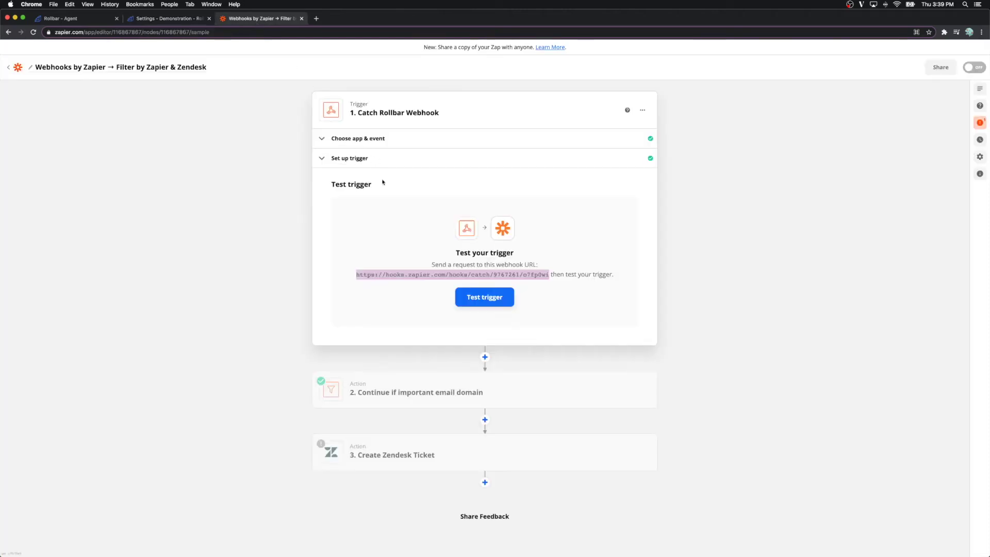
# Step: Test the Rollbar trigger and use Request B, the new-item payload, as sample data
pyautogui.click(471, 301)
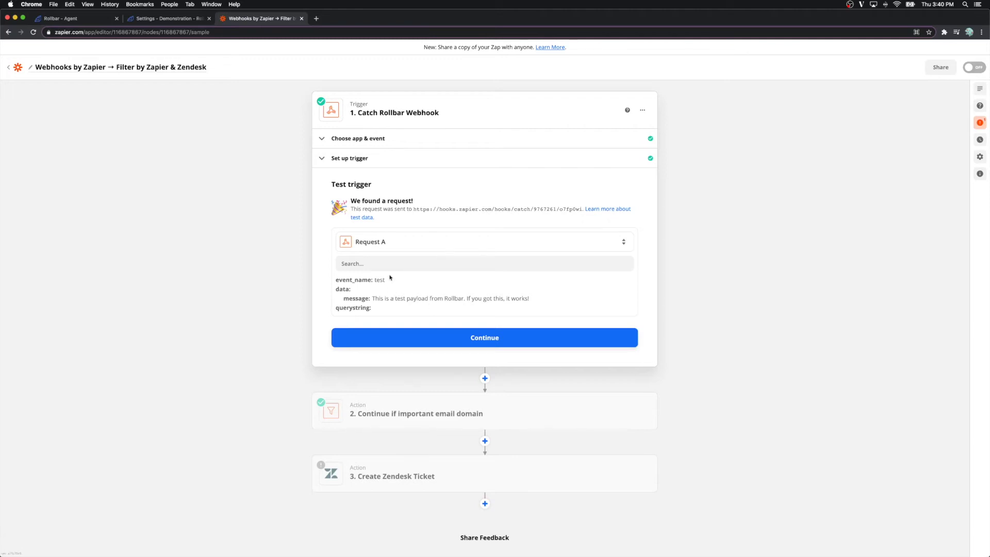
pyautogui.click(387, 251)
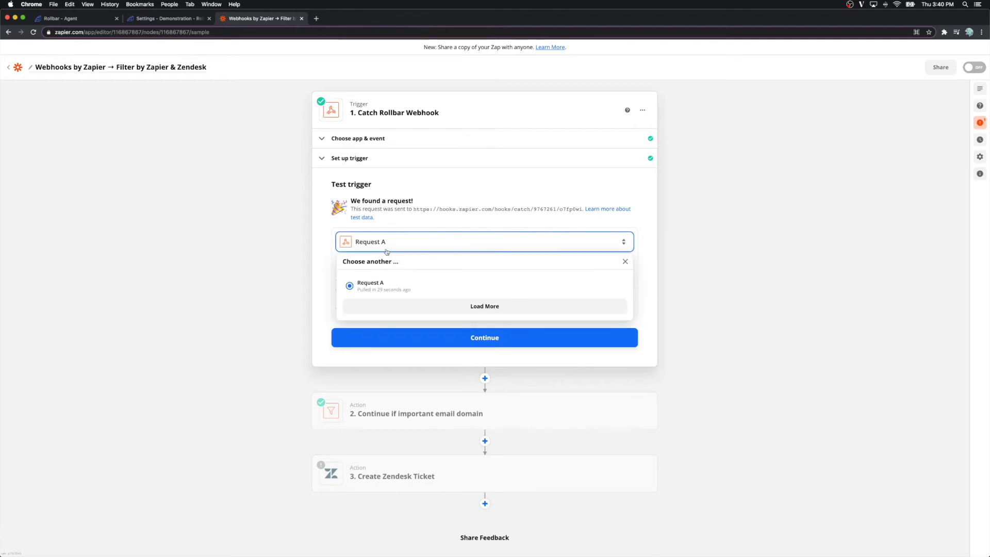
pyautogui.click(462, 311)
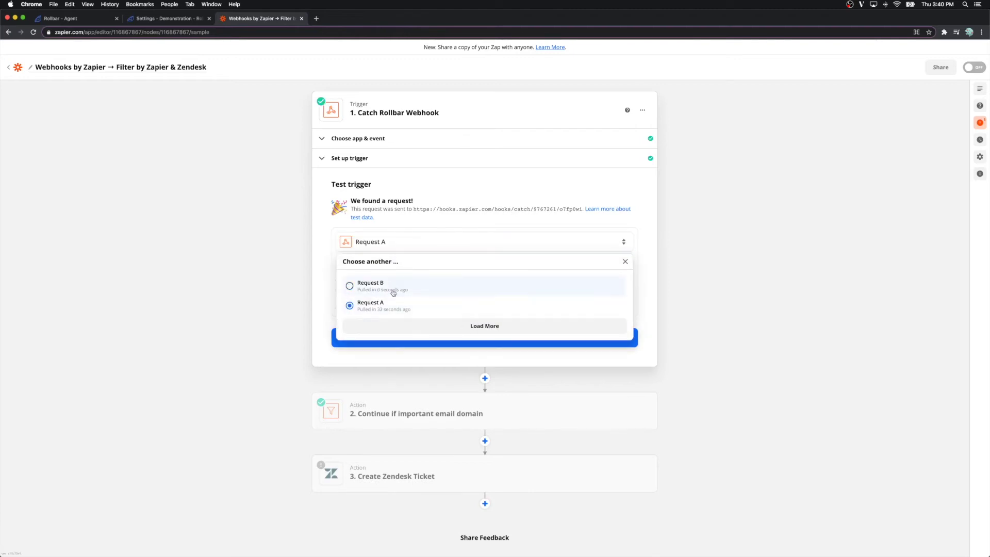
pyautogui.click(393, 291)
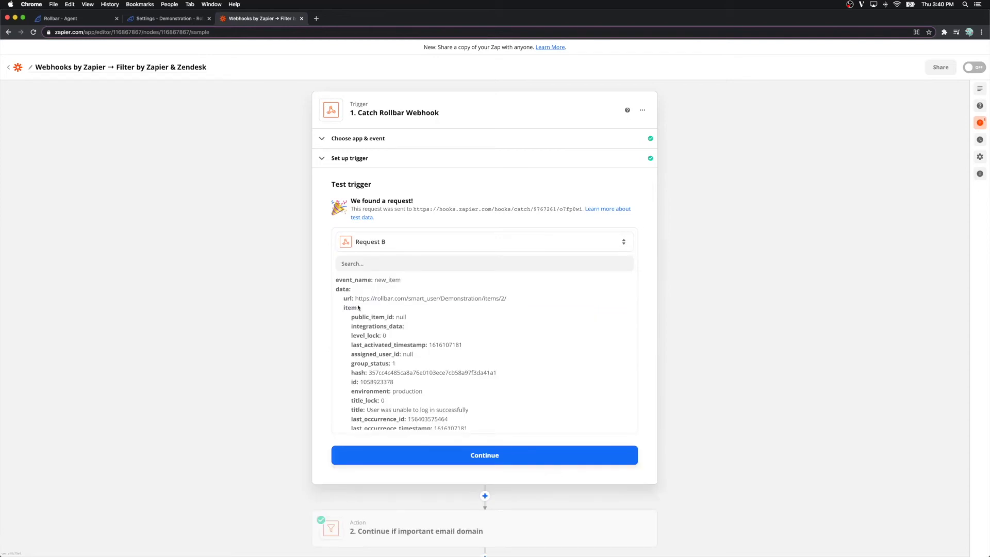
pyautogui.scroll(-5, 438, 324)
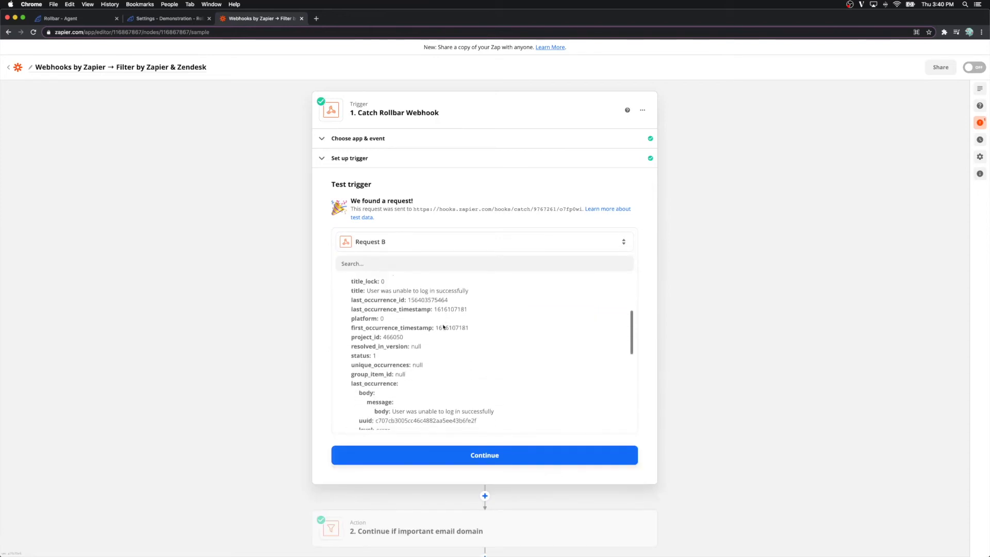
pyautogui.scroll(-10, 443, 326)
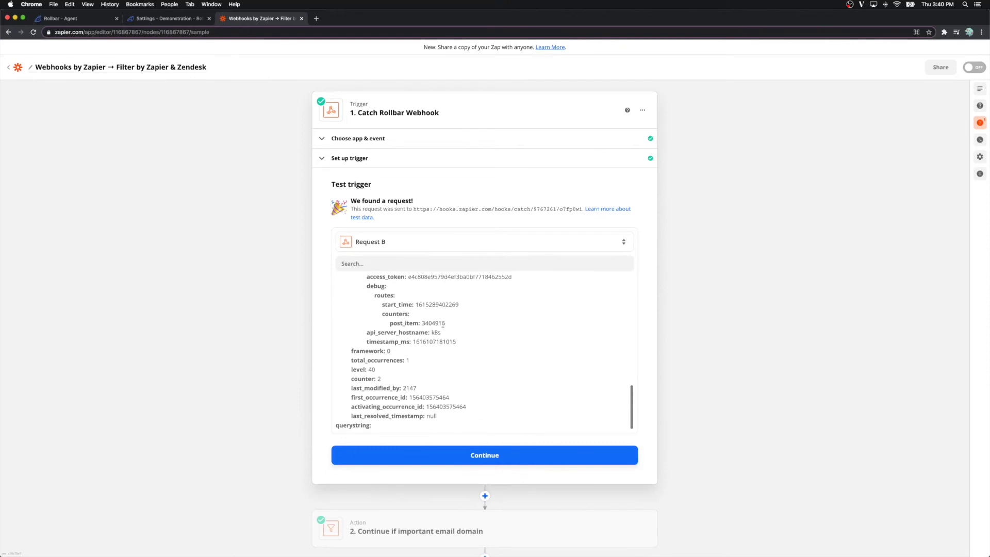
pyautogui.scroll(-3, 443, 324)
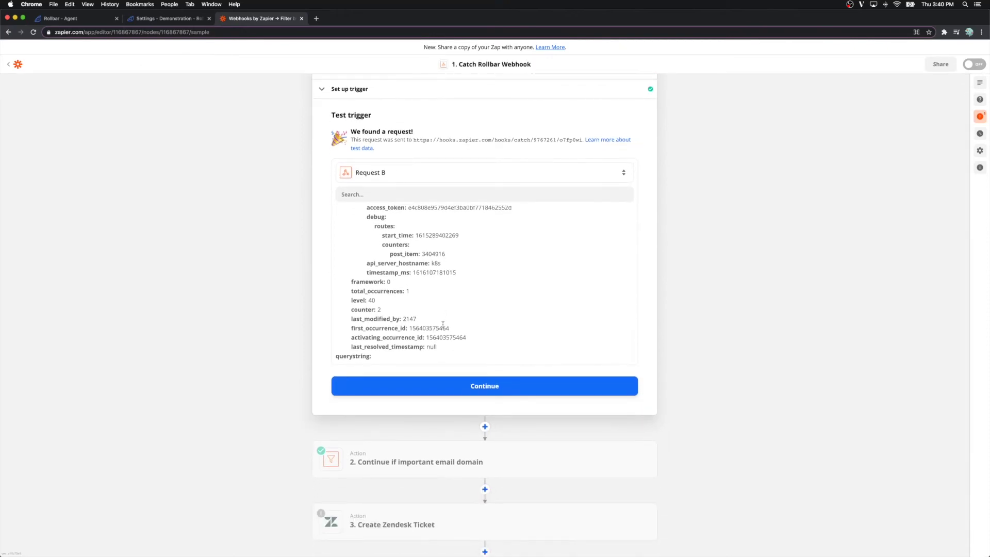
pyautogui.click(452, 386)
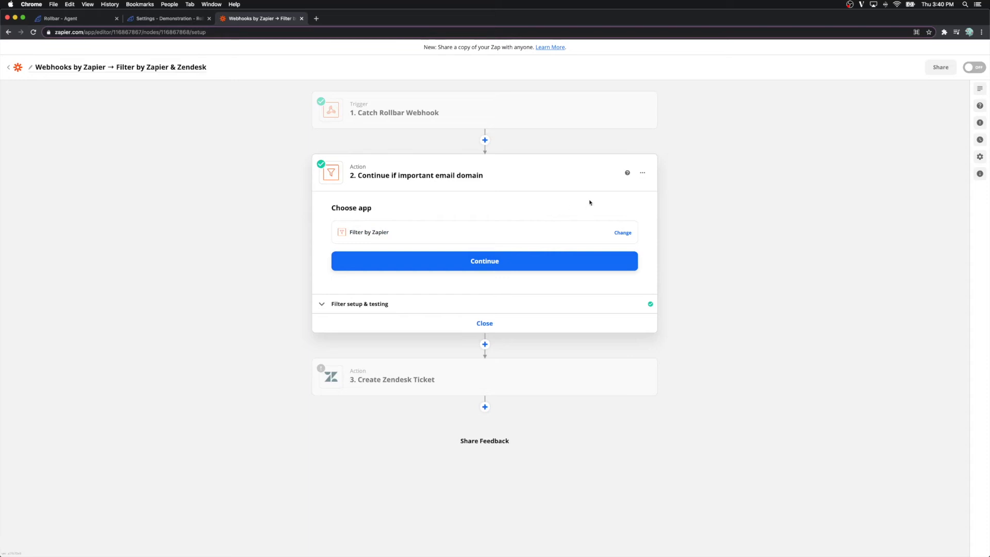
# Step: Keep the (Text) Contains domain.com filter condition, test it against the sample data, and close it
pyautogui.click(643, 174)
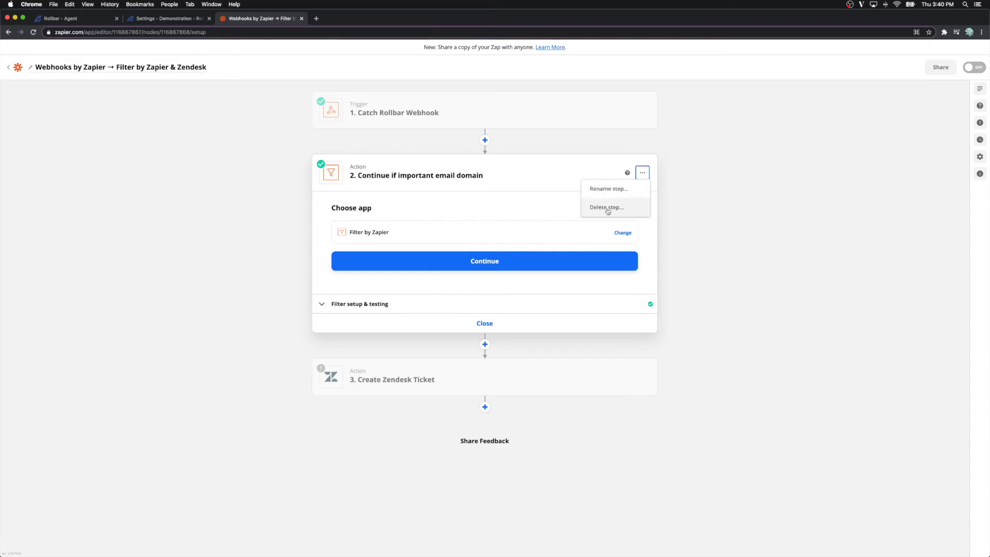
pyautogui.click(516, 214)
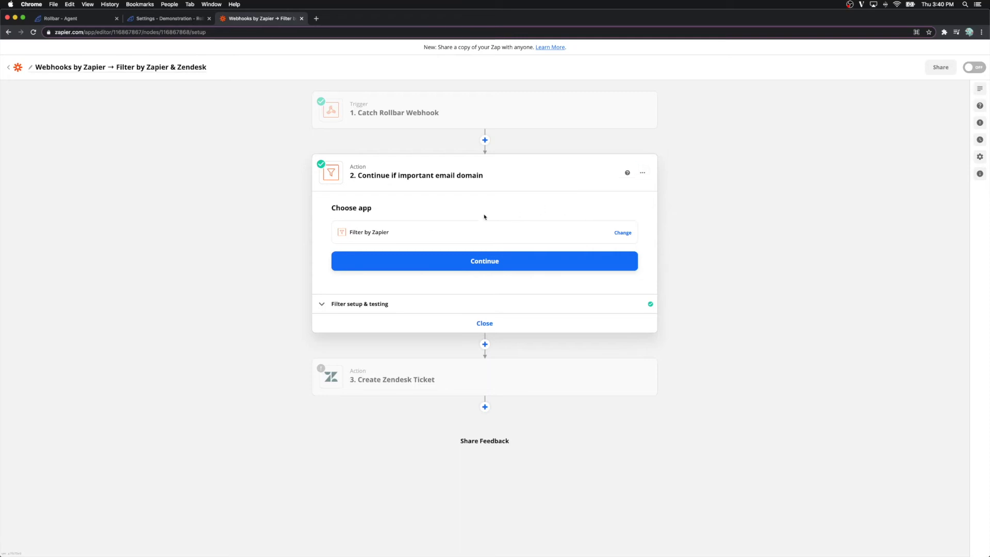
pyautogui.click(483, 261)
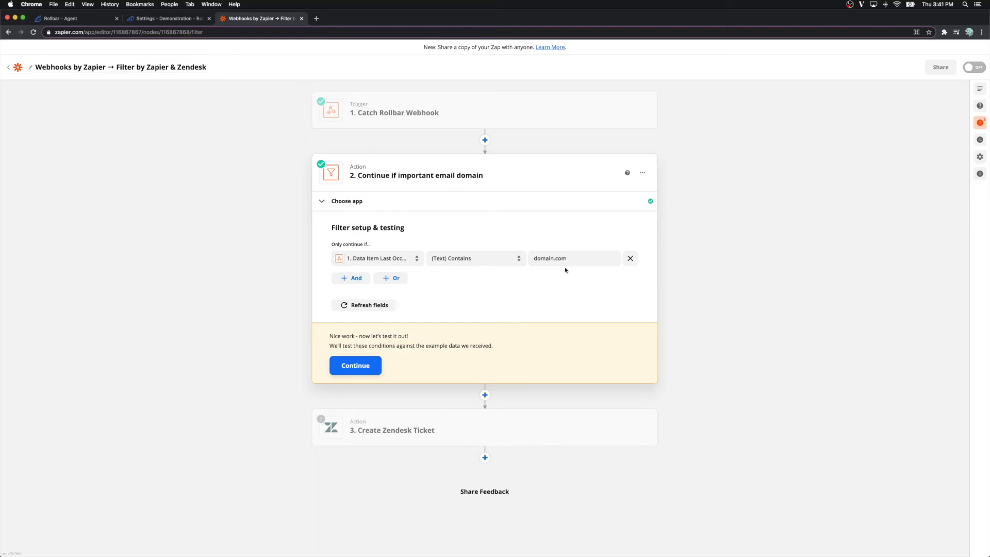
pyautogui.click(353, 364)
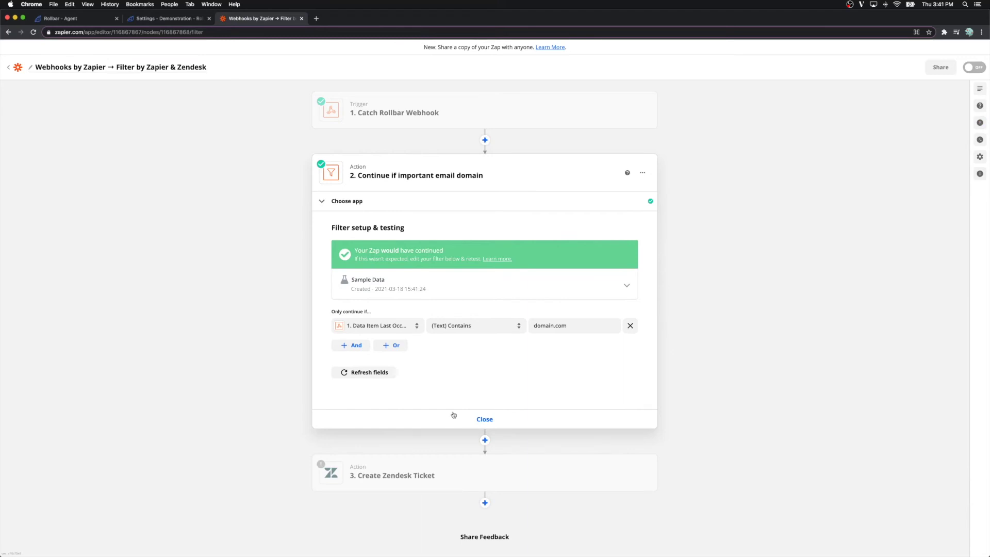
pyautogui.click(474, 416)
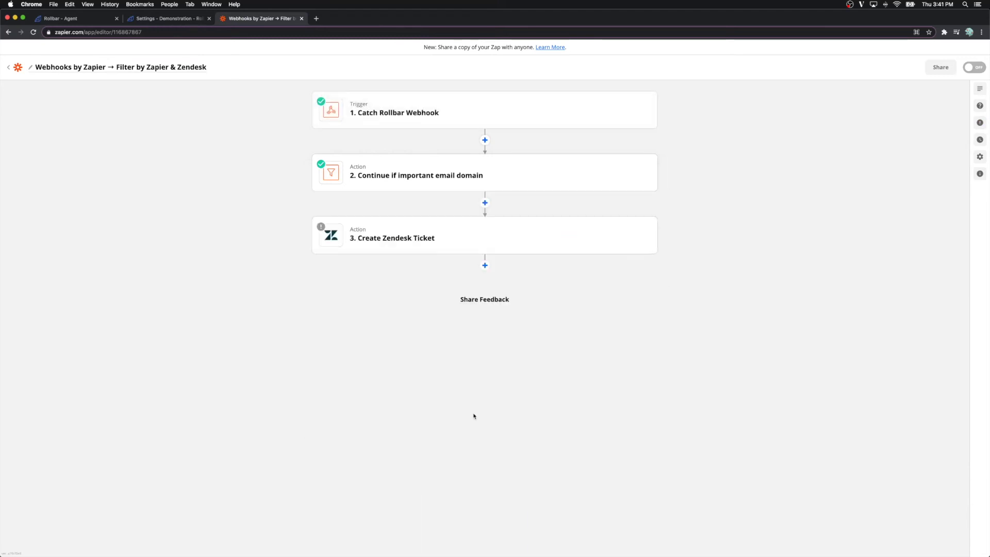
# Step: Connect the Create Zendesk Ticket step to the Zendesk account
pyautogui.click(444, 249)
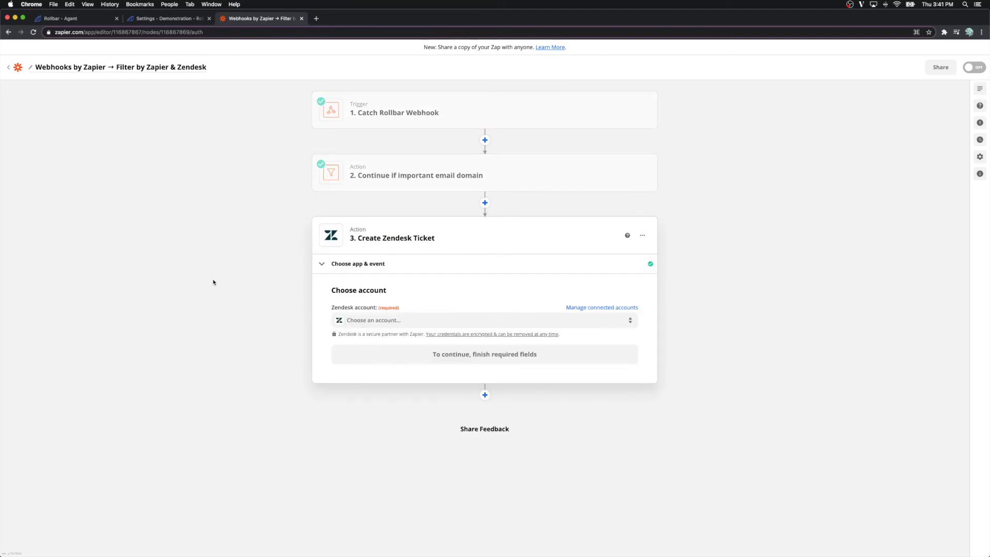
pyautogui.click(377, 321)
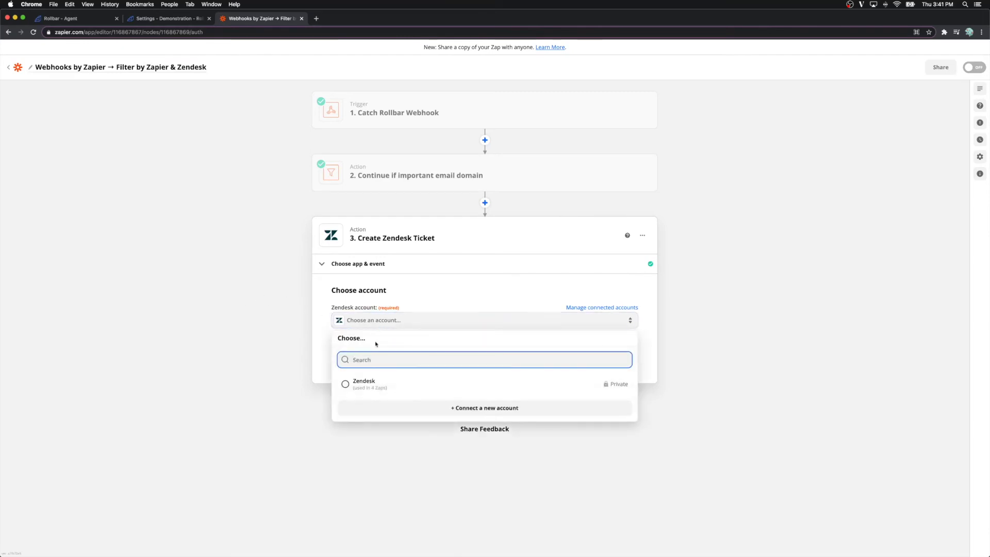
pyautogui.click(368, 390)
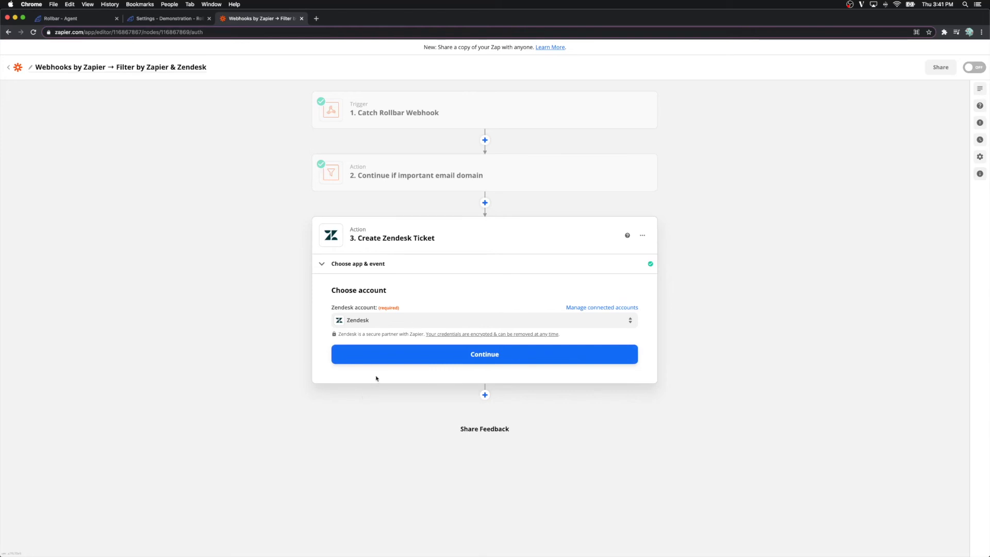
pyautogui.click(381, 358)
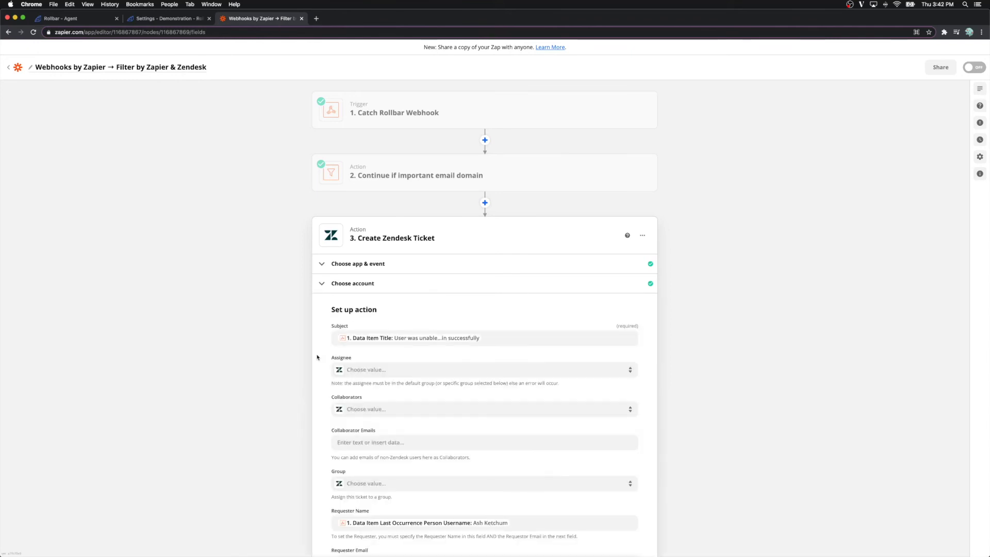
# Step: Review the prefilled ticket fields, including the First Comment/Description mapping, and continue
pyautogui.scroll(-5, 317, 356)
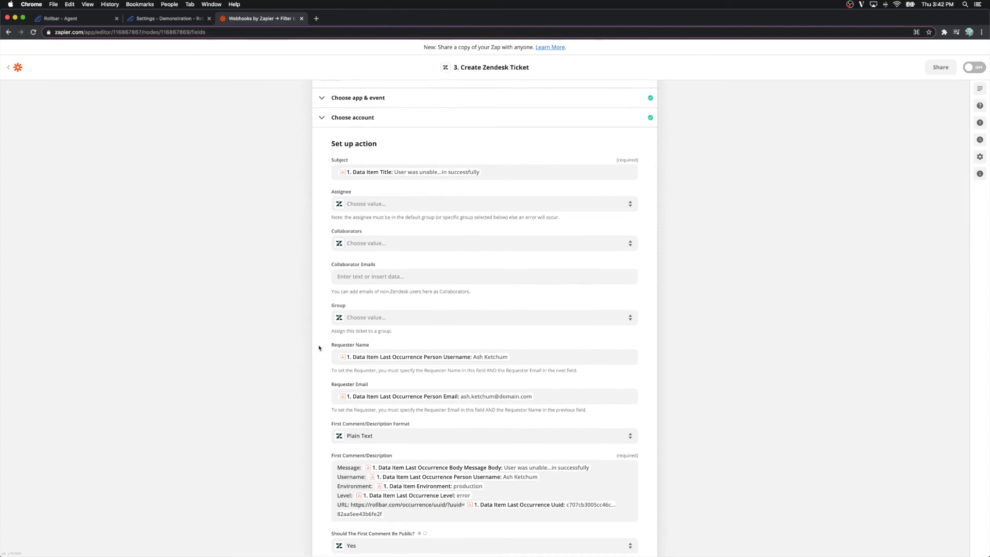
pyautogui.scroll(-5, 319, 348)
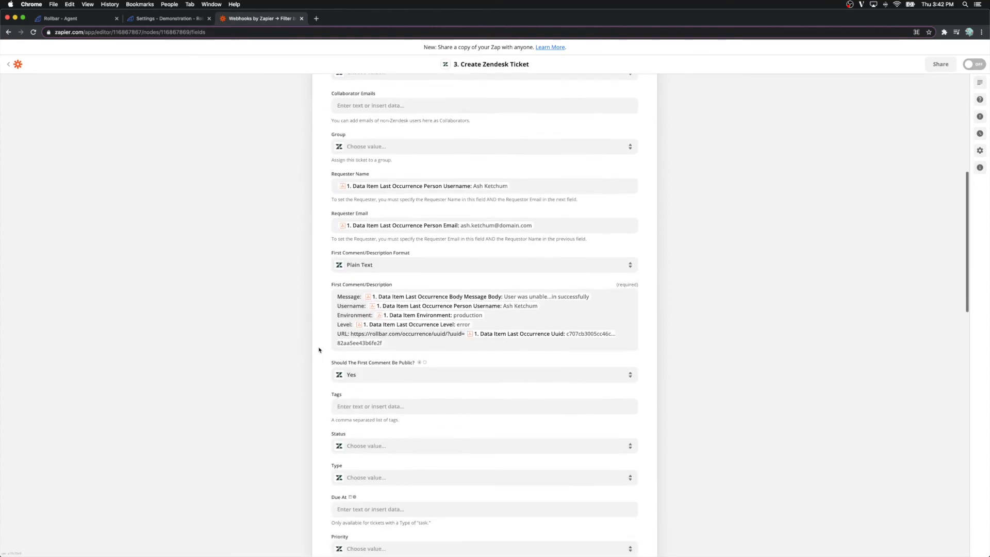
pyautogui.click(335, 310)
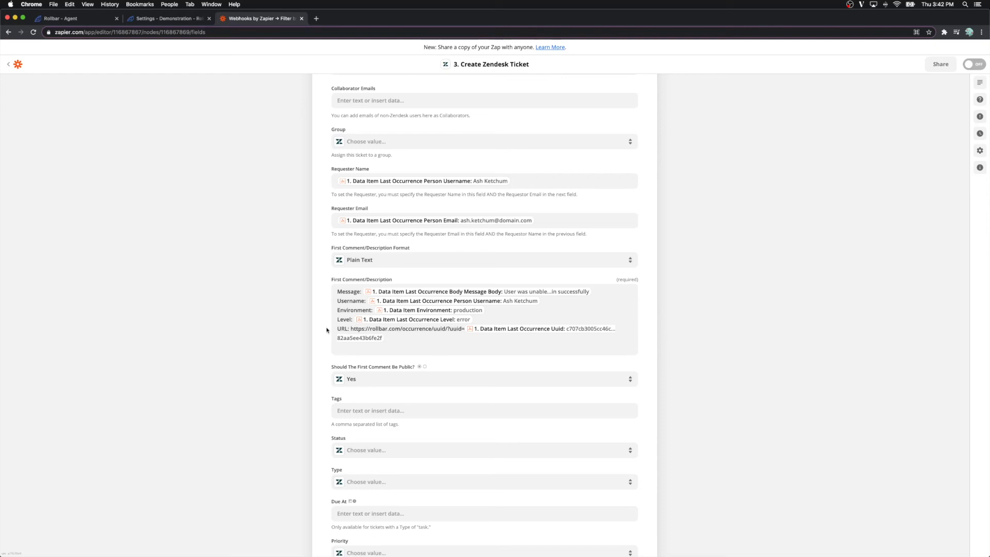
pyautogui.scroll(-5, 327, 330)
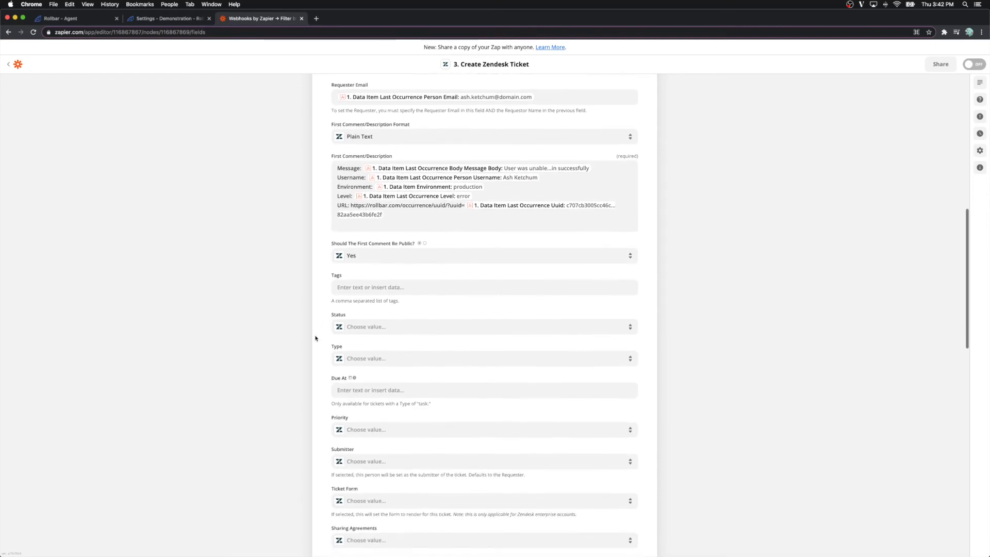
pyautogui.scroll(-20, 315, 338)
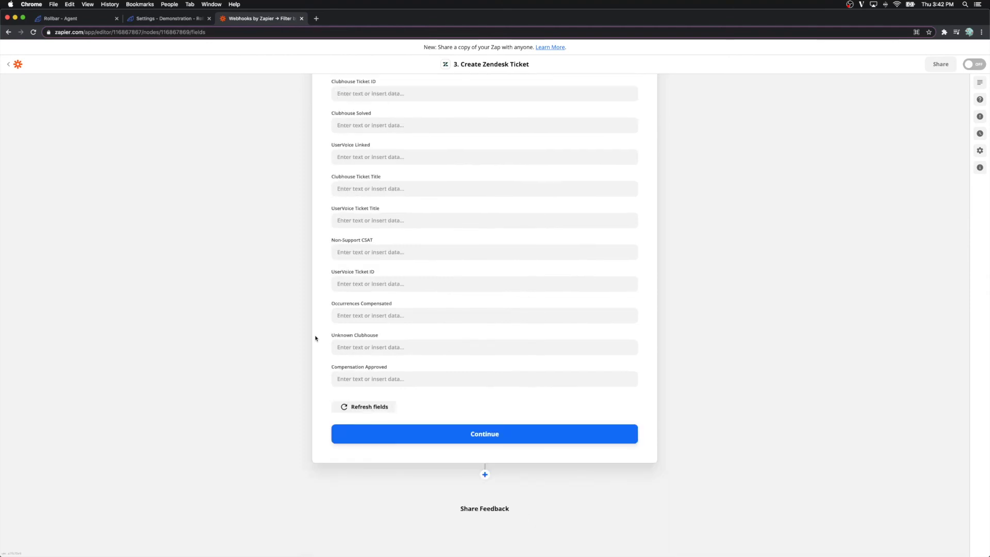
pyautogui.click(410, 432)
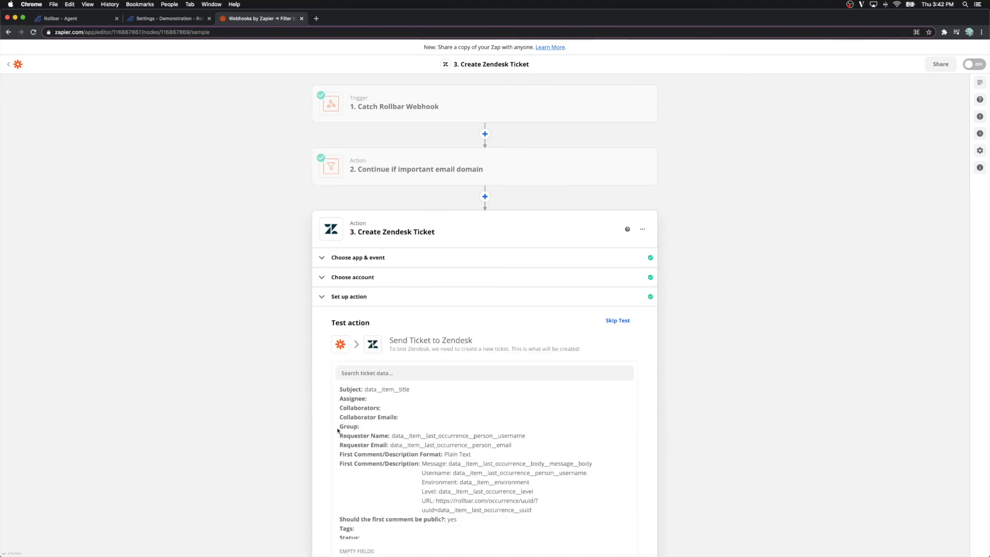
# Step: Send a test ticket to Zendesk and switch to the Zendesk tickets view
pyautogui.scroll(-5, 328, 416)
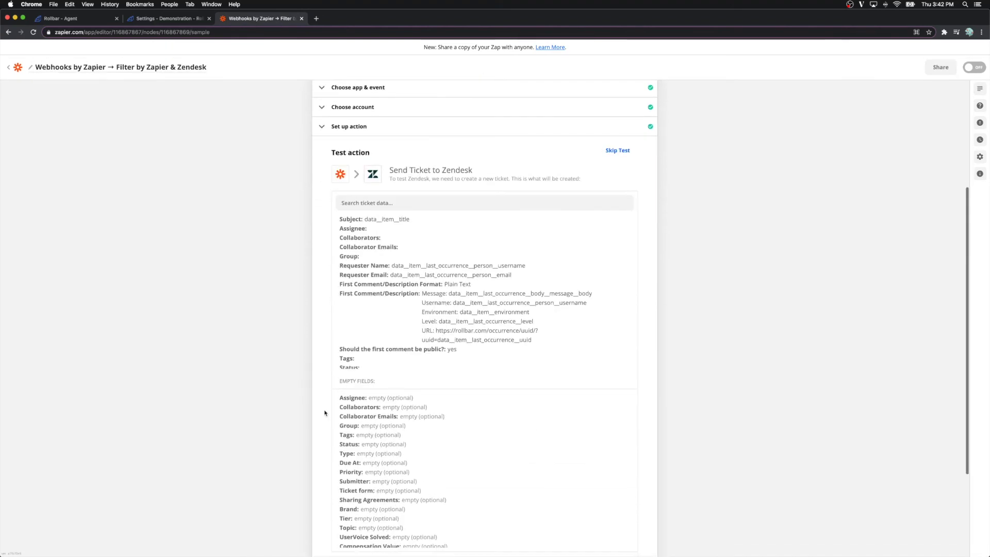
pyautogui.scroll(-1, 325, 412)
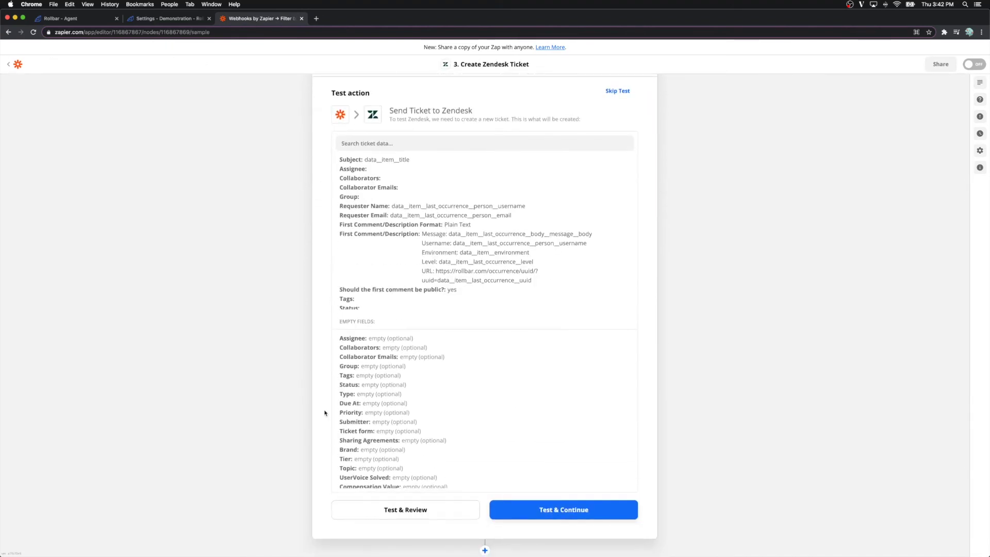
pyautogui.click(388, 510)
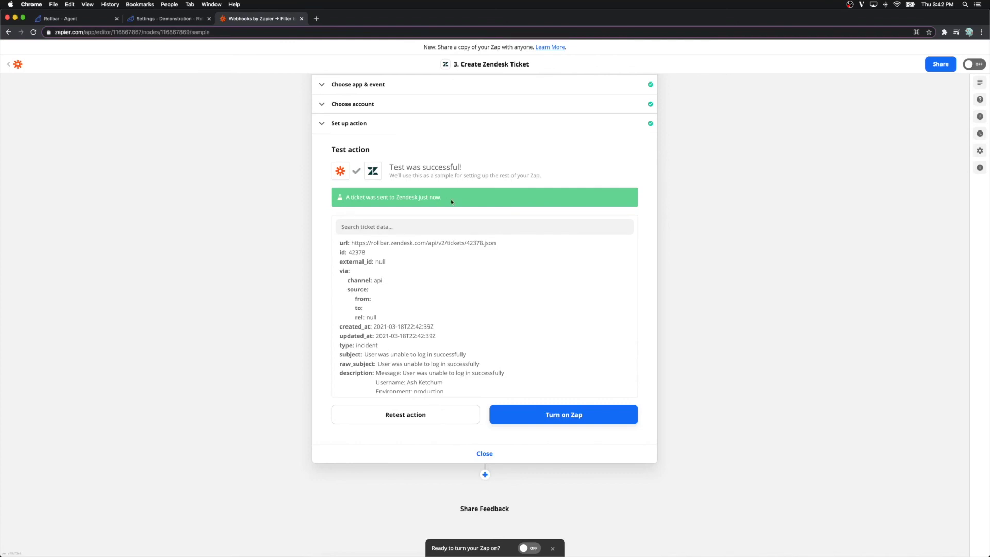
pyautogui.click(60, 20)
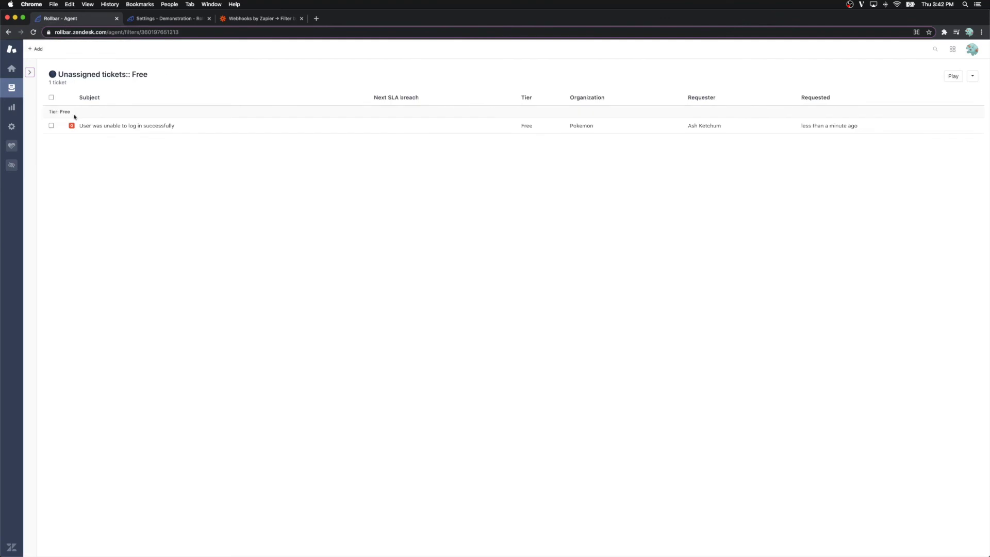
# Step: Open the ticket 'User was unable to log in successfully' and follow its Rollbar occurrence link
pyautogui.moveTo(95, 128)
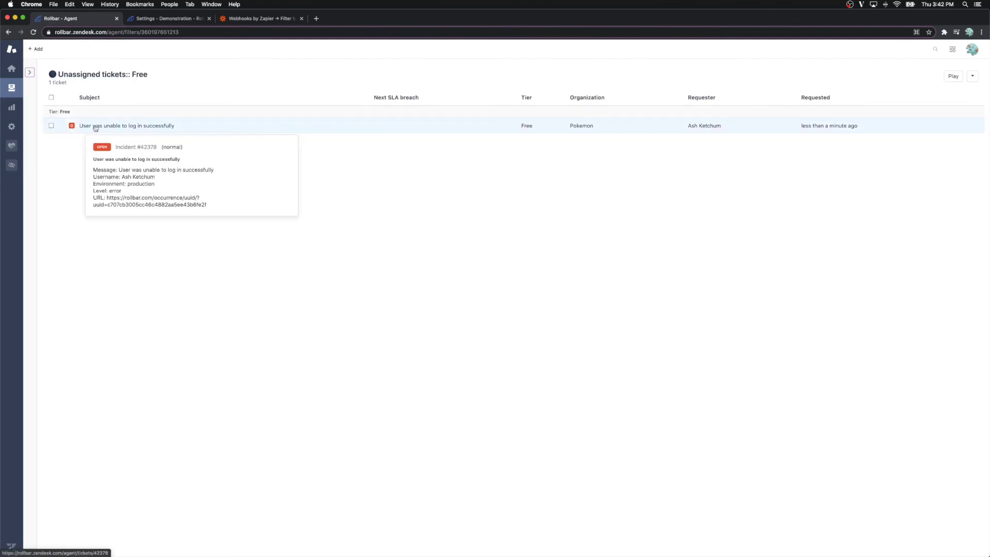
pyautogui.click(95, 125)
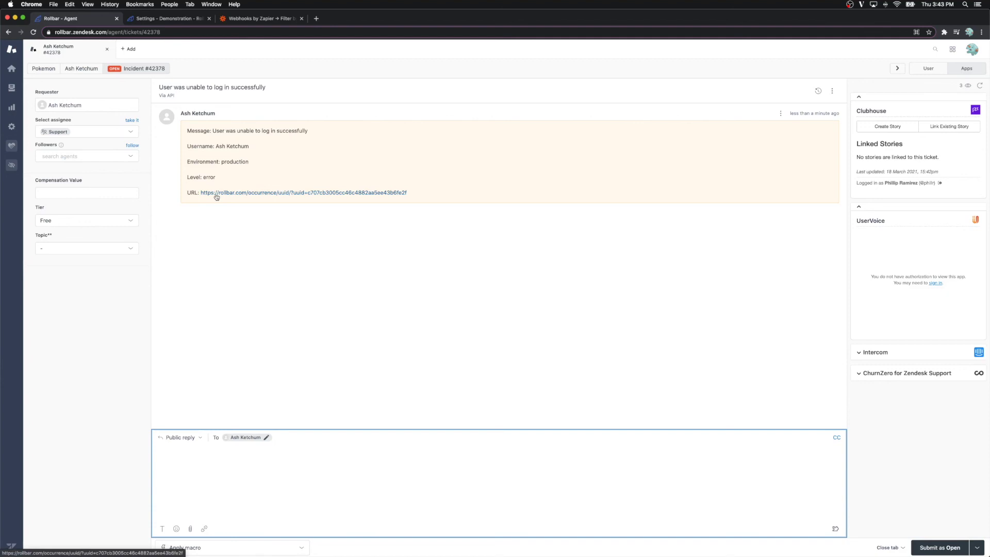
pyautogui.click(217, 197)
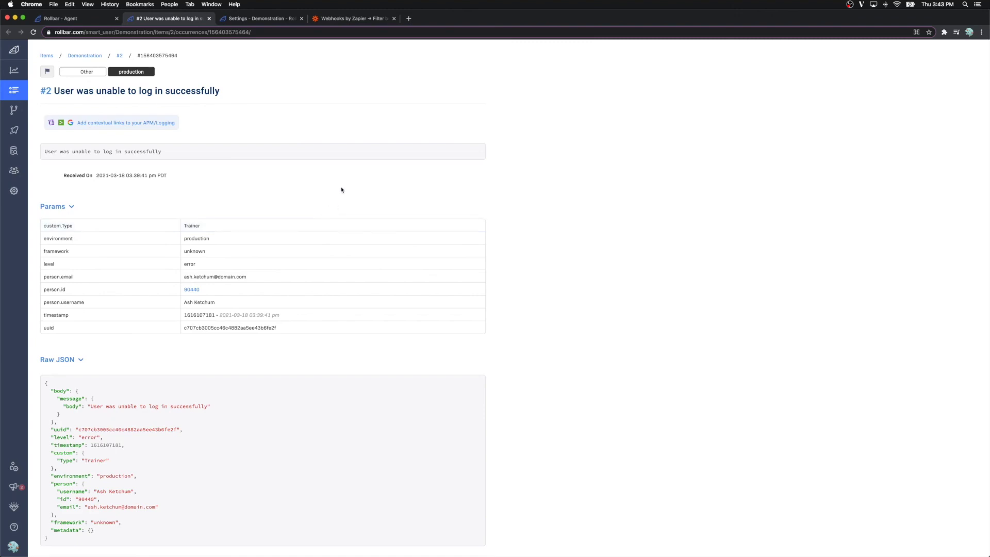
# Step: Select the person.email value in the Rollbar occurrence's Params
pyautogui.moveTo(261, 279); pyautogui.dragTo(181, 279)
pyautogui.click(245, 263)
# Step: Turn on the three-step Rollbar-to-Zendesk Zap and dismiss the sharing prompt
pyautogui.click(341, 19)
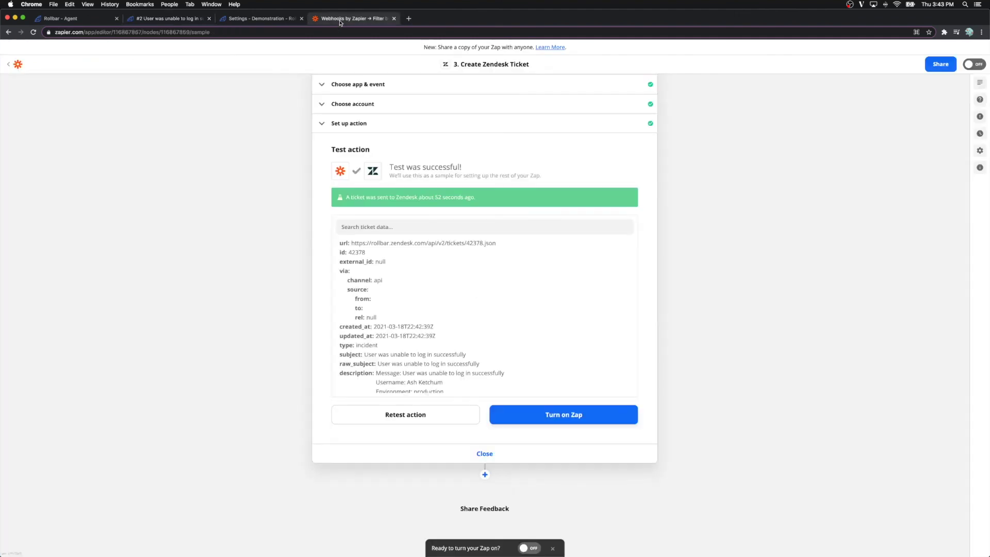
pyautogui.click(540, 414)
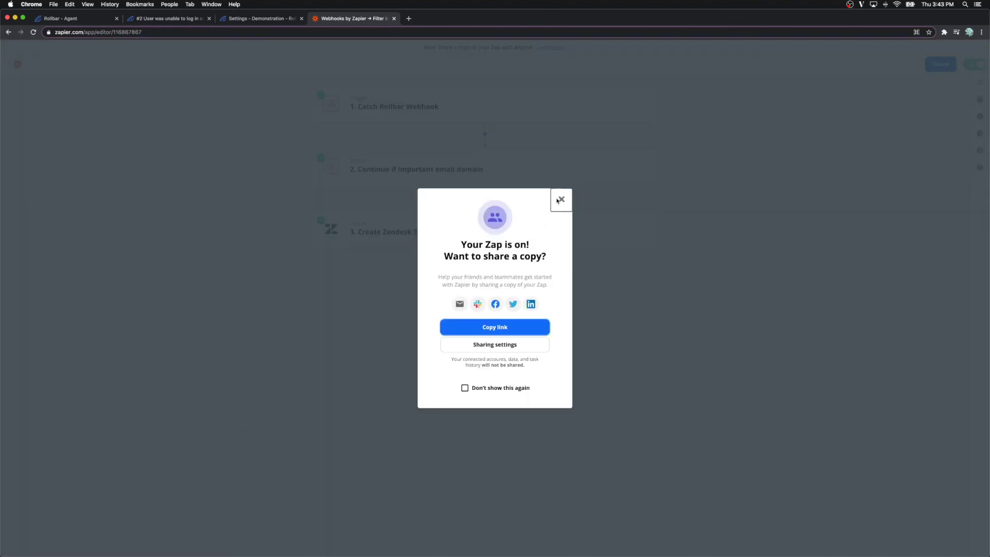
pyautogui.click(562, 199)
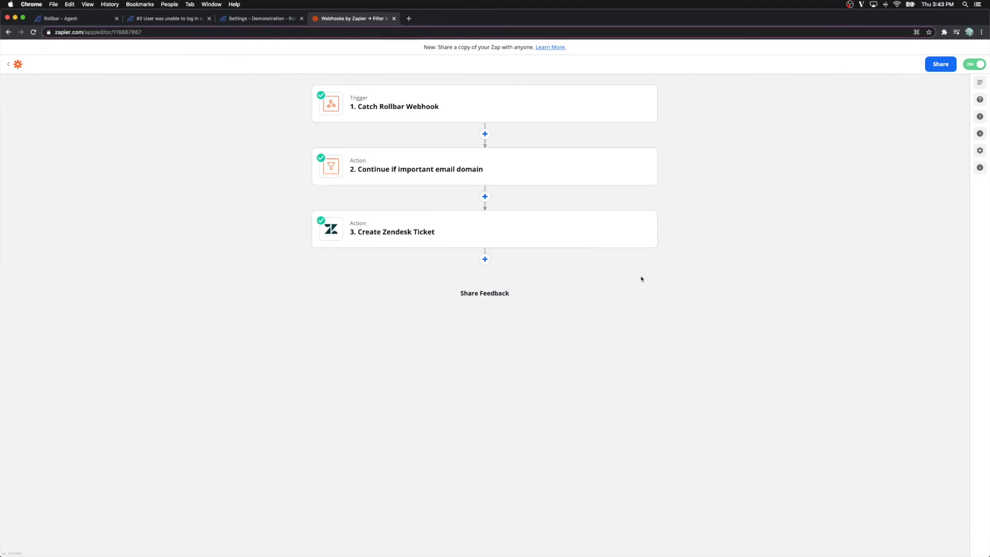